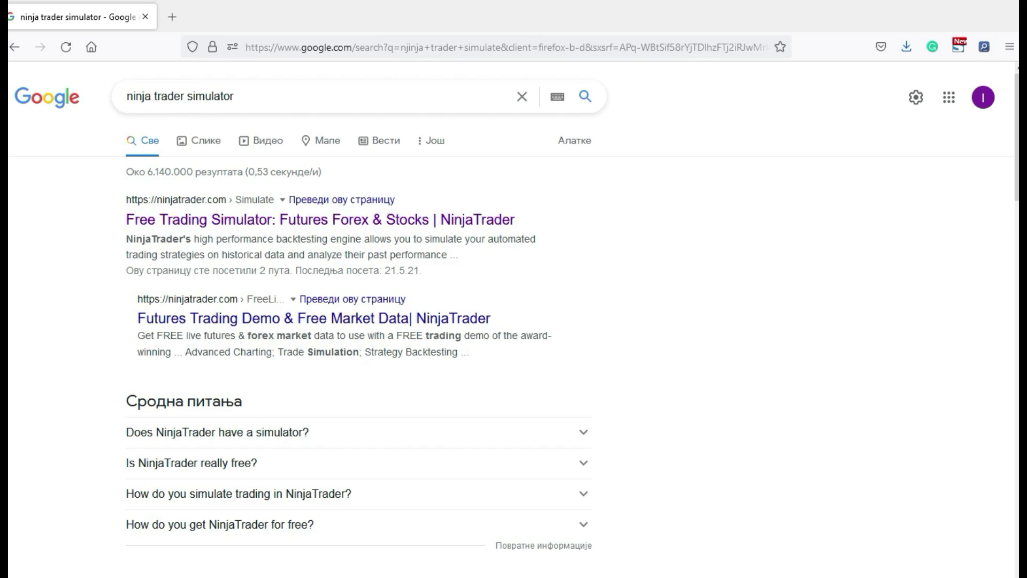
Open the NinjaTrader free simulator page and go to its Get Started download form.
left_click(303, 219)
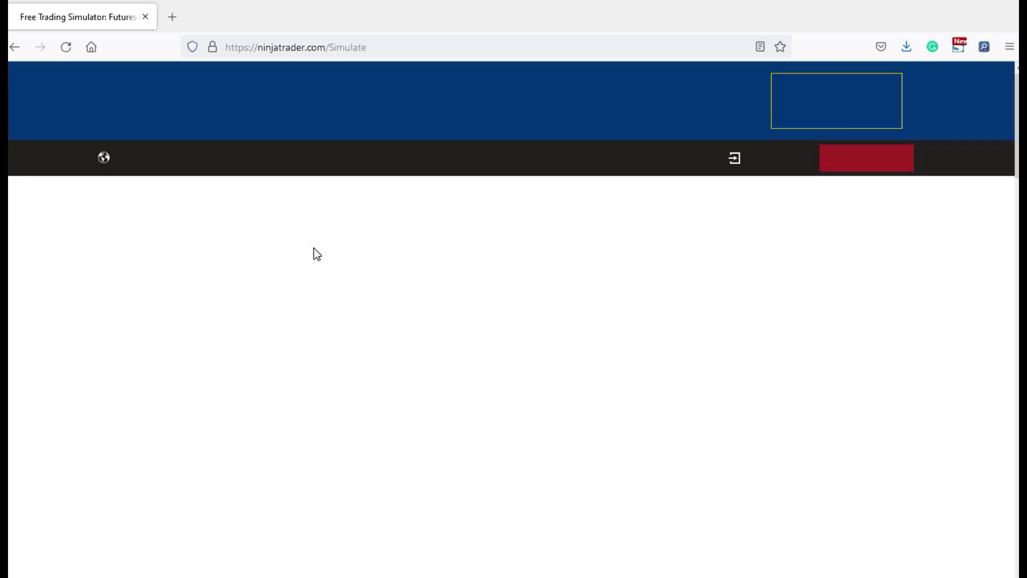
scroll(308, 324, "down", 20)
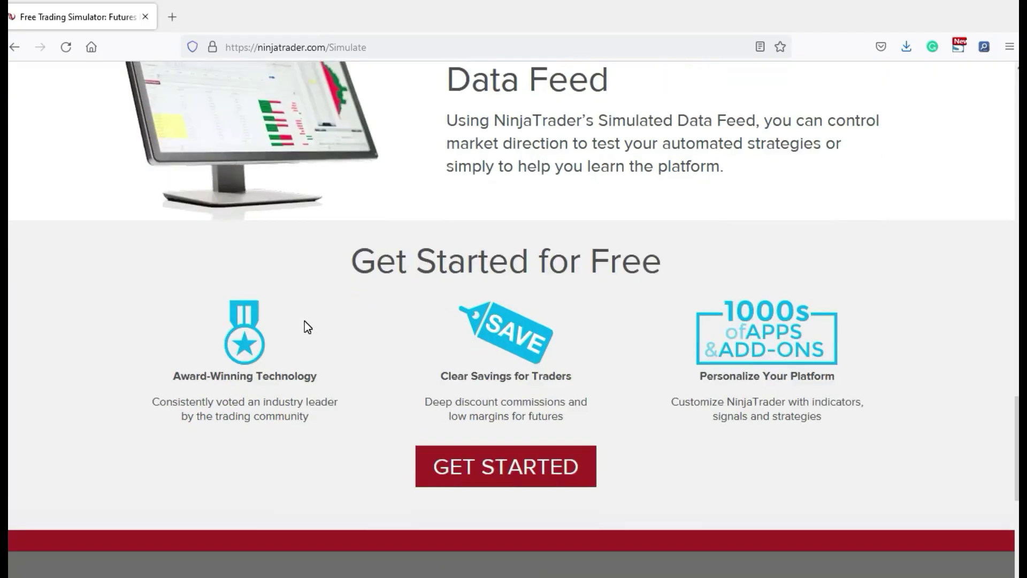
left_click(502, 466)
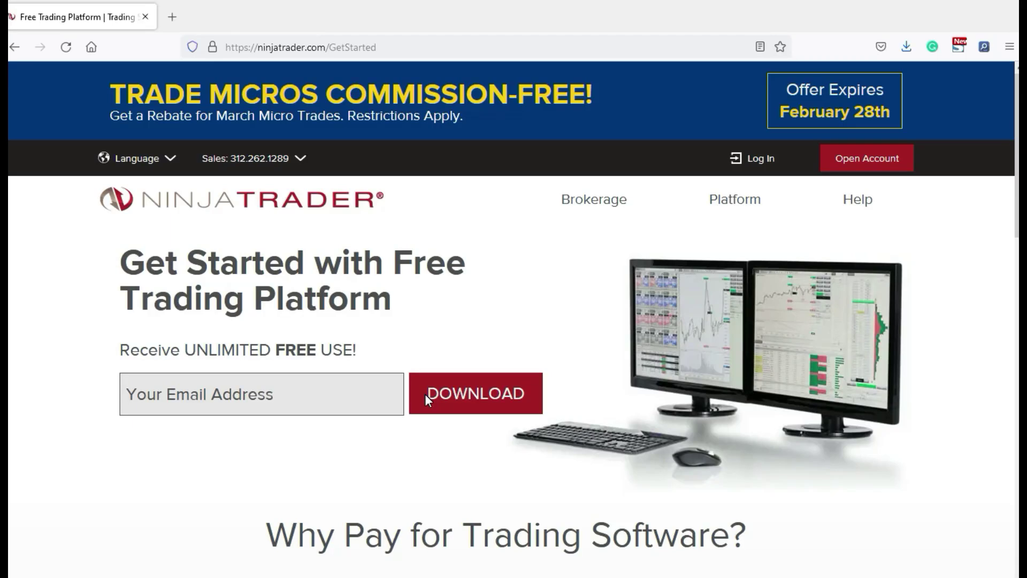
Launch the downloaded NinjaTrader.Install.msi and allow it to run.
key("alt+Tab")
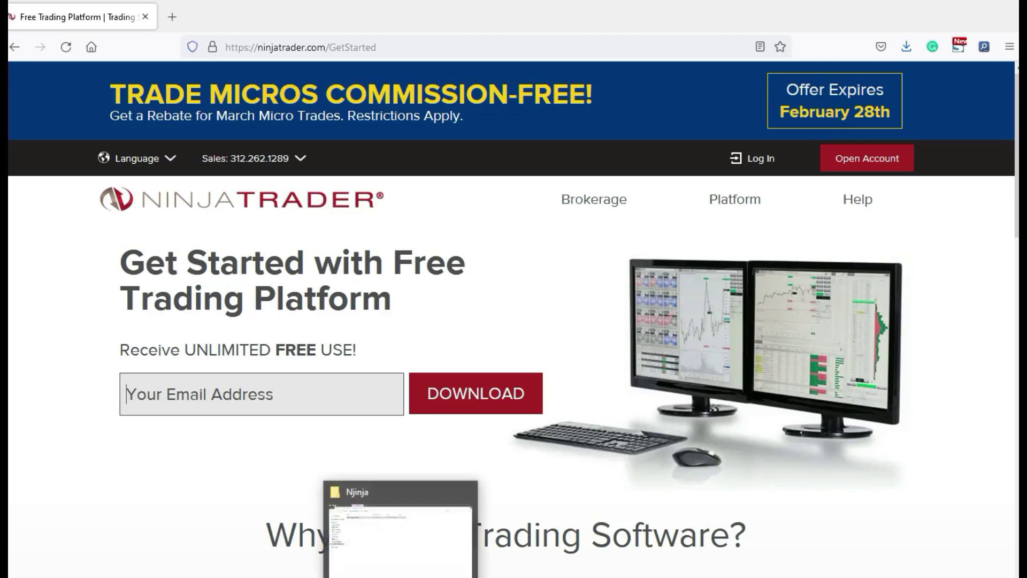
double_click(171, 75)
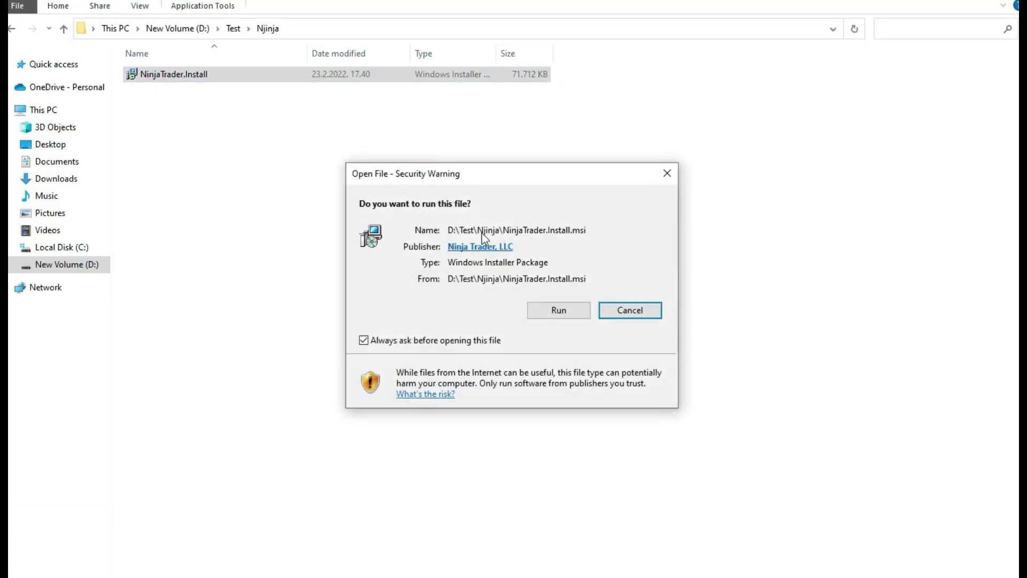
left_click(556, 310)
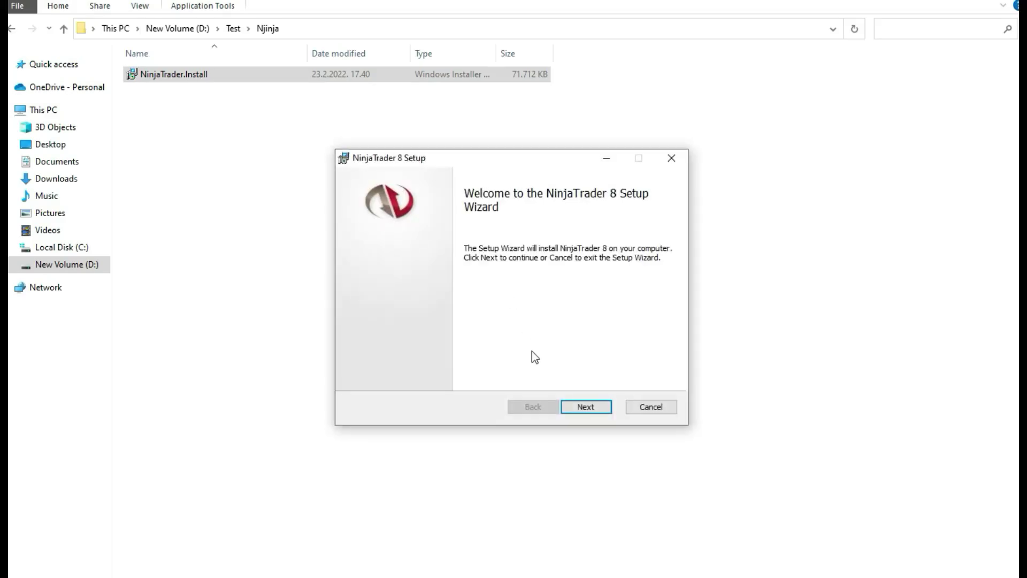
Accept the terms, keep the Slate Gray skin and default folder, and install NinjaTrader 8.
left_click(585, 407)
left_click(360, 371)
left_click(585, 406)
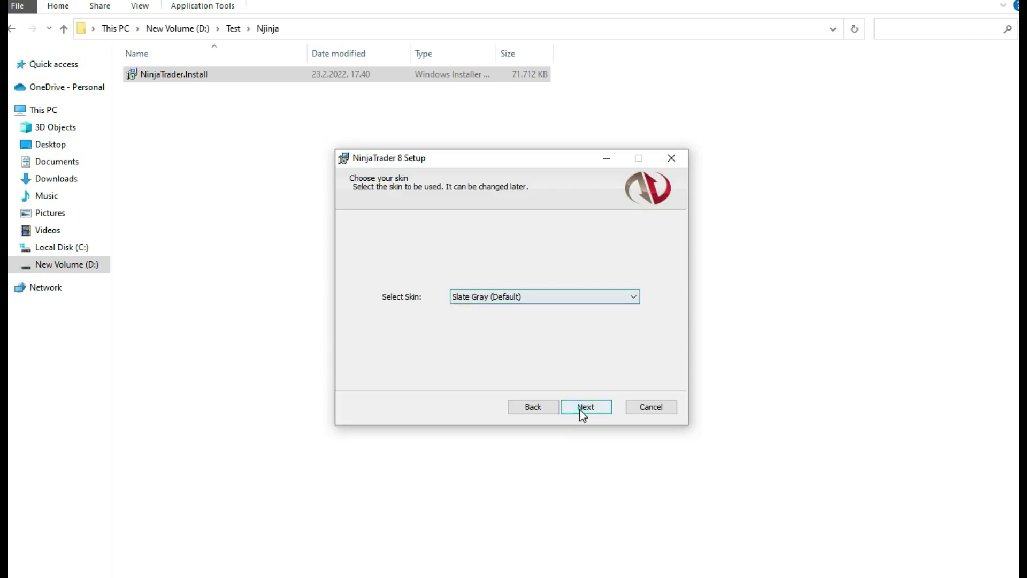
left_click(585, 406)
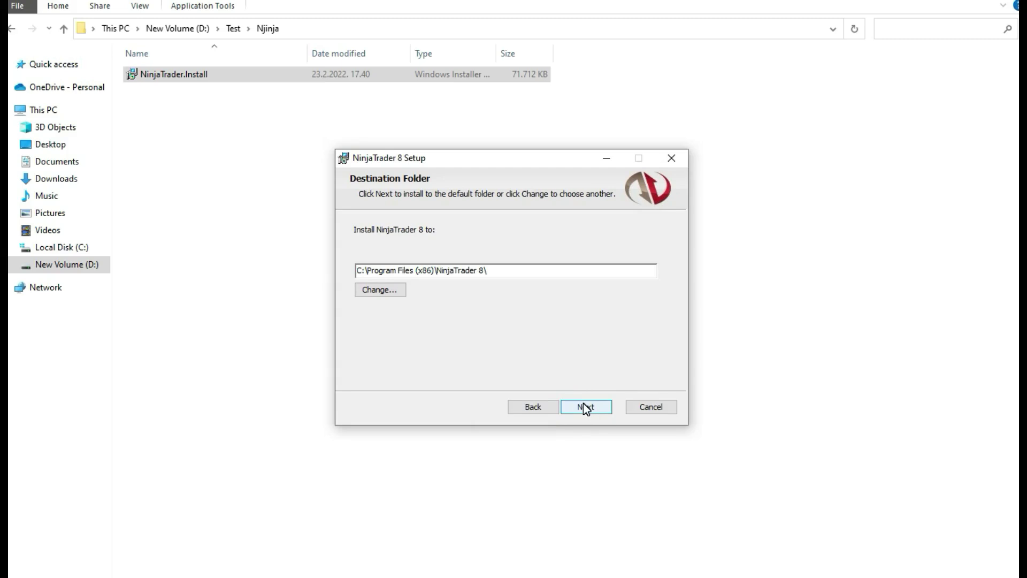
left_click(582, 406)
left_click(576, 408)
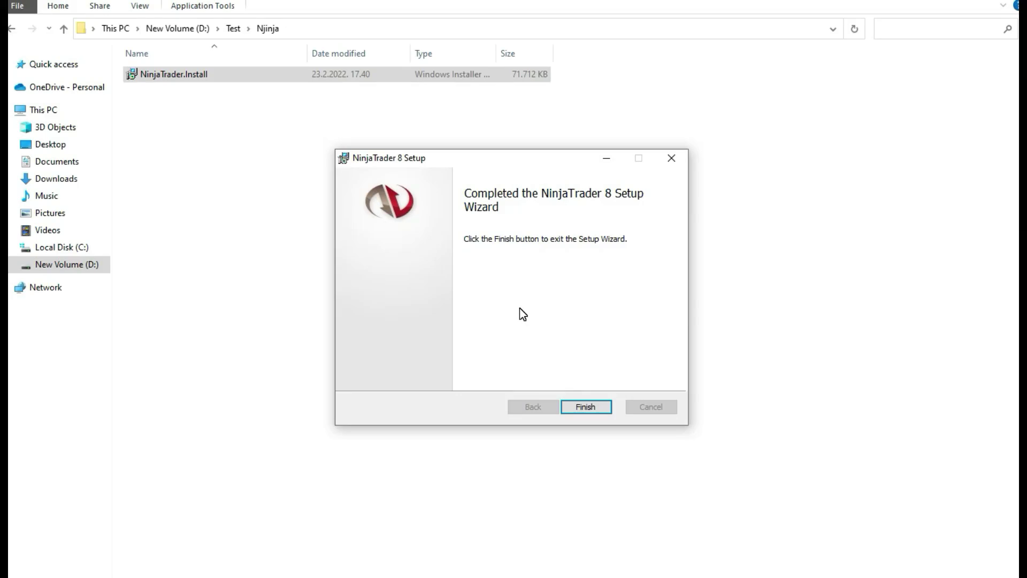
Finish and close the completed NinjaTrader 8 setup wizard.
left_click(587, 406)
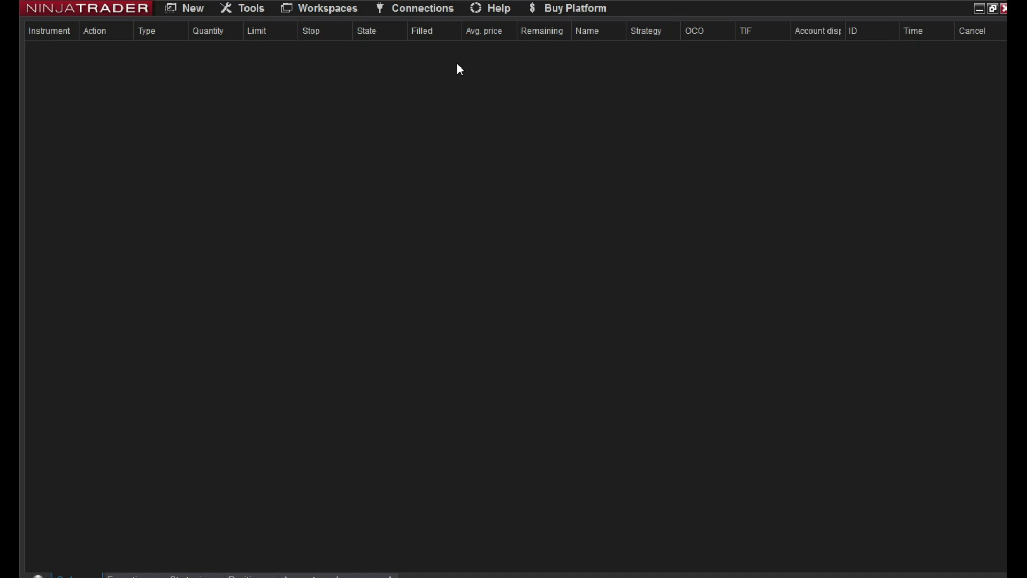
Connect NinjaTrader 8 to the Playback Connection from the Connections menu.
left_click(431, 9)
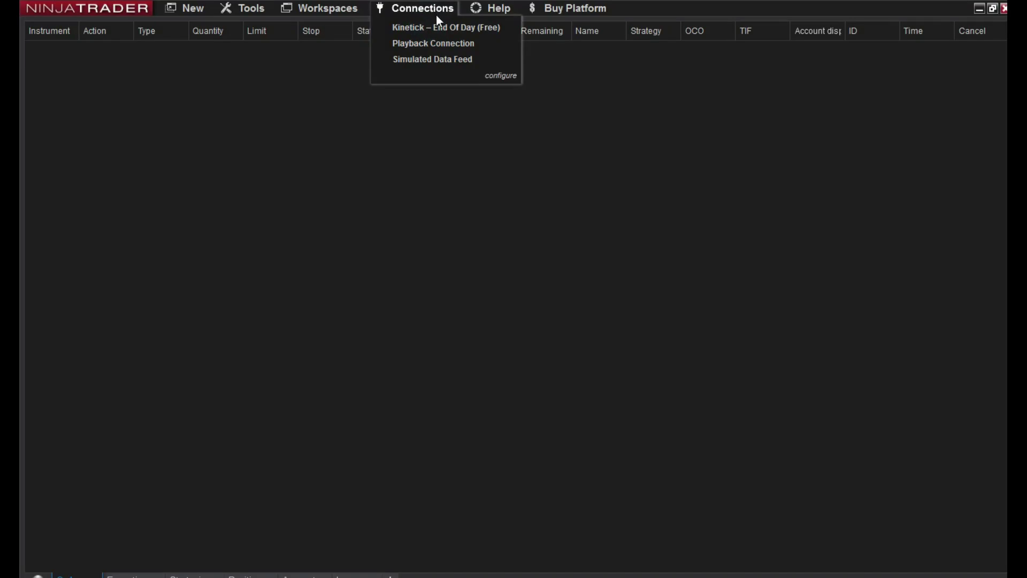
left_click(440, 45)
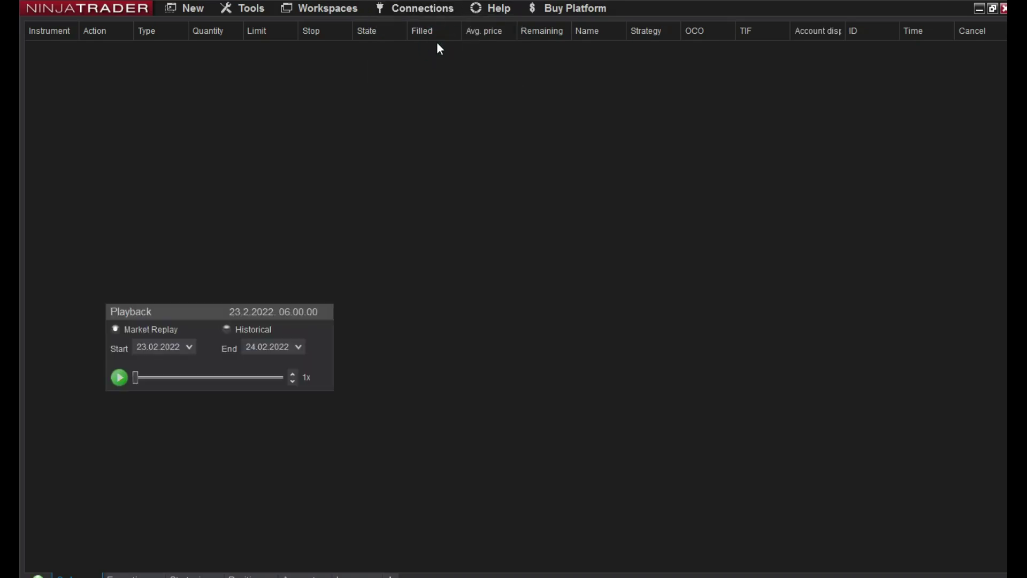
Open the Historical Data manager and check EURJPY's date range under Market Replay.
left_click(249, 9)
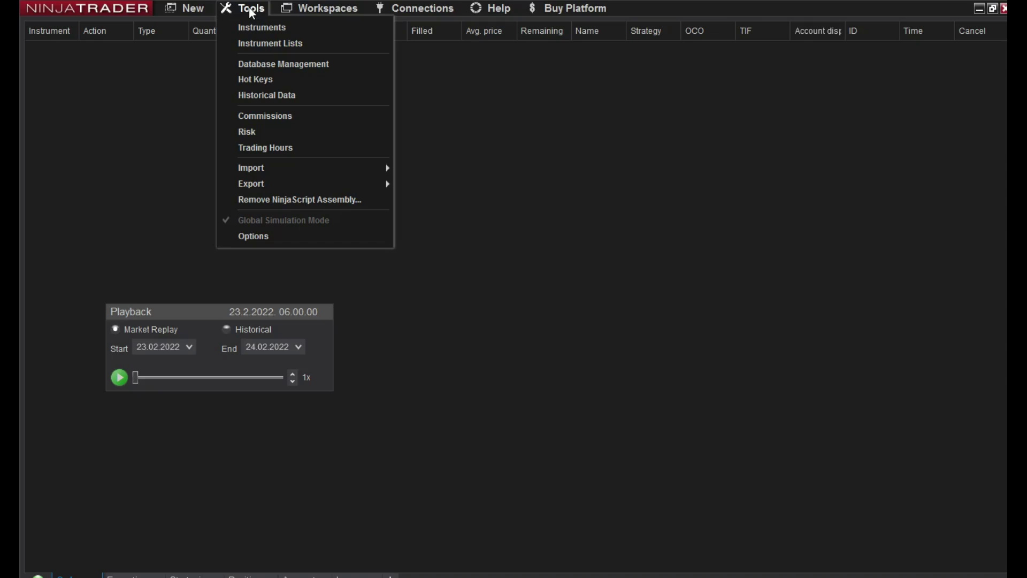
left_click(267, 100)
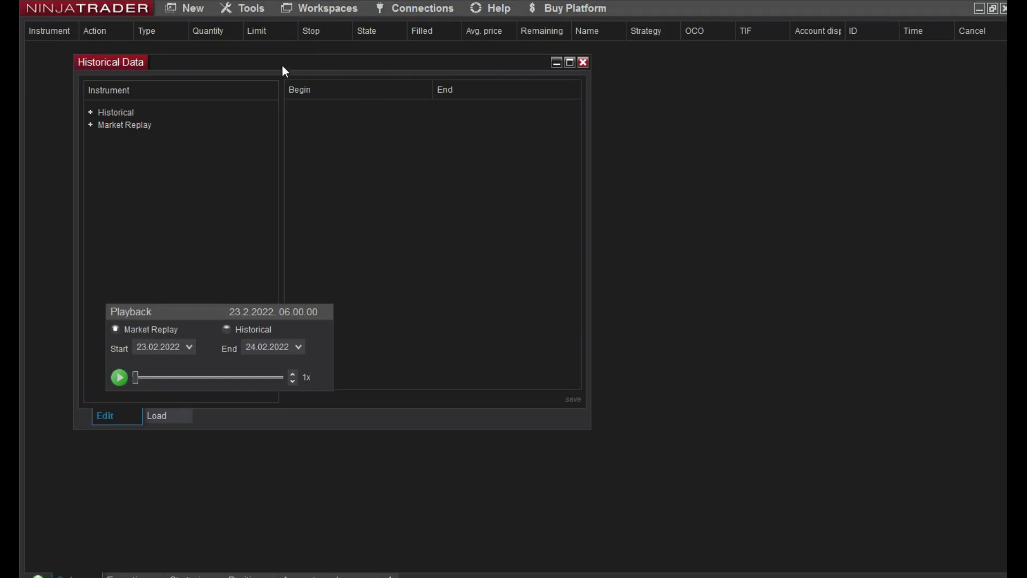
left_click(365, 144)
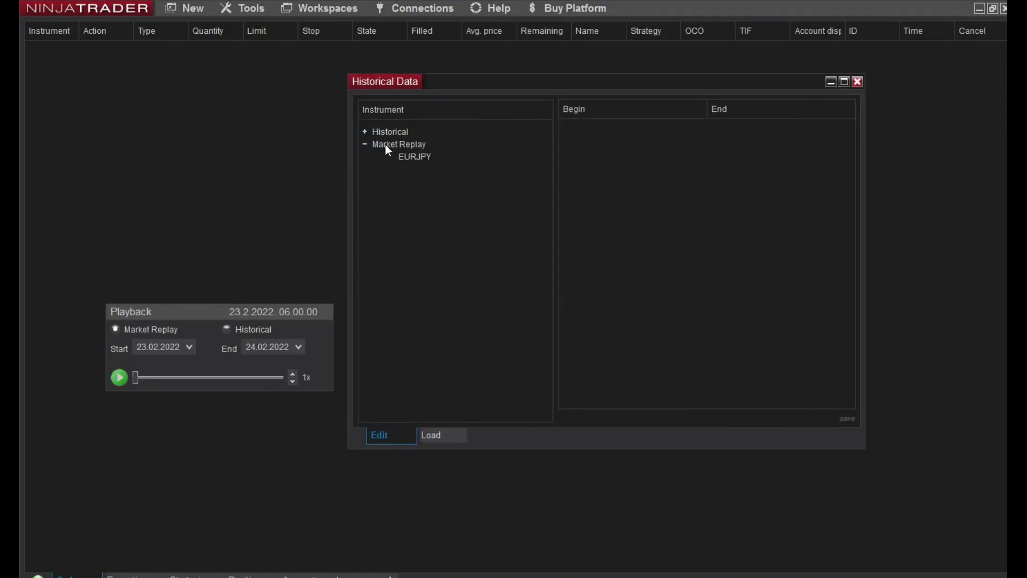
left_click(413, 160)
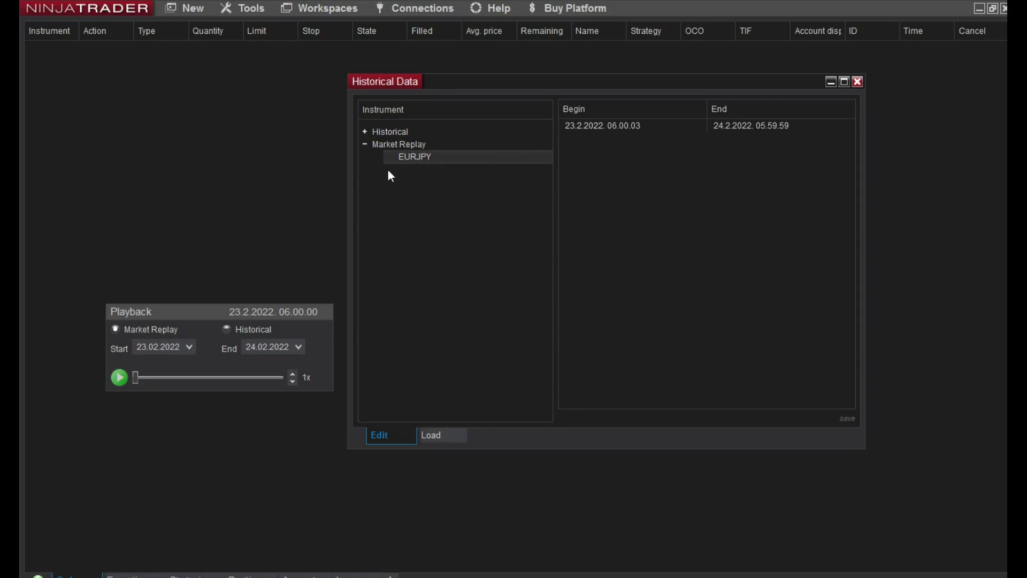
Select EURJPY in Get Market Replay data, then return to the stored replay data view.
left_click(433, 438)
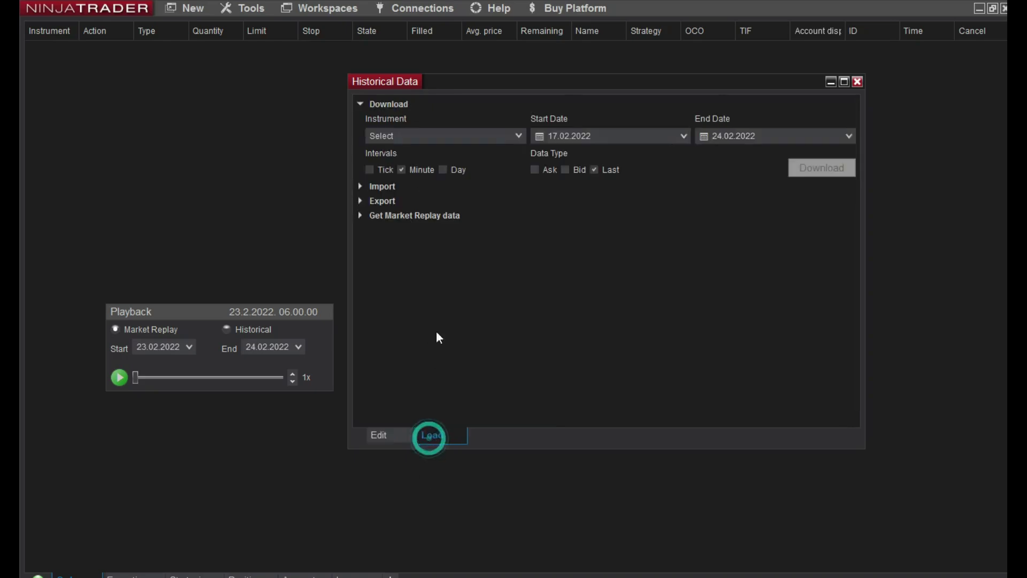
left_click(362, 216)
left_click(517, 249)
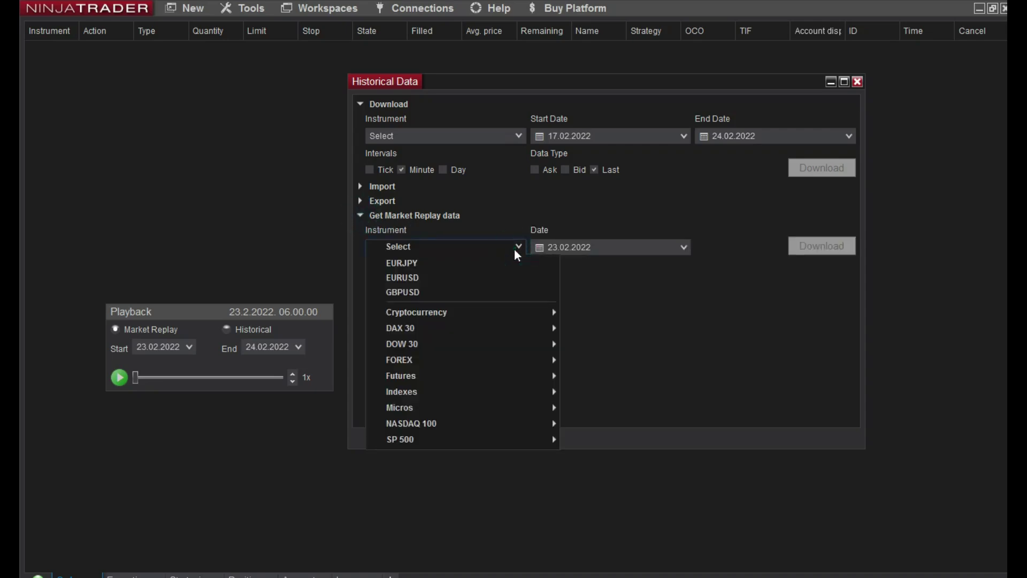
left_click(442, 265)
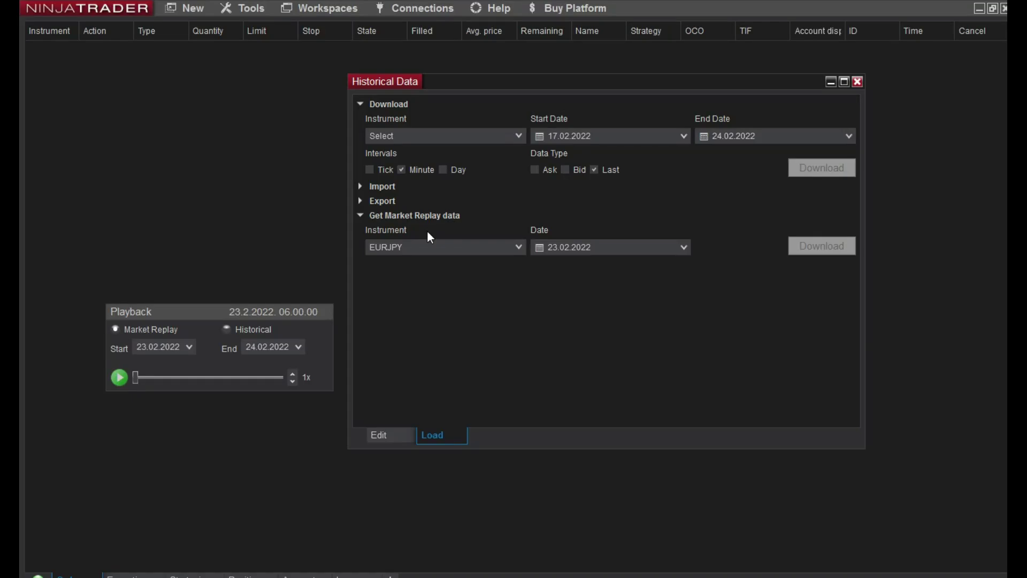
left_click(379, 435)
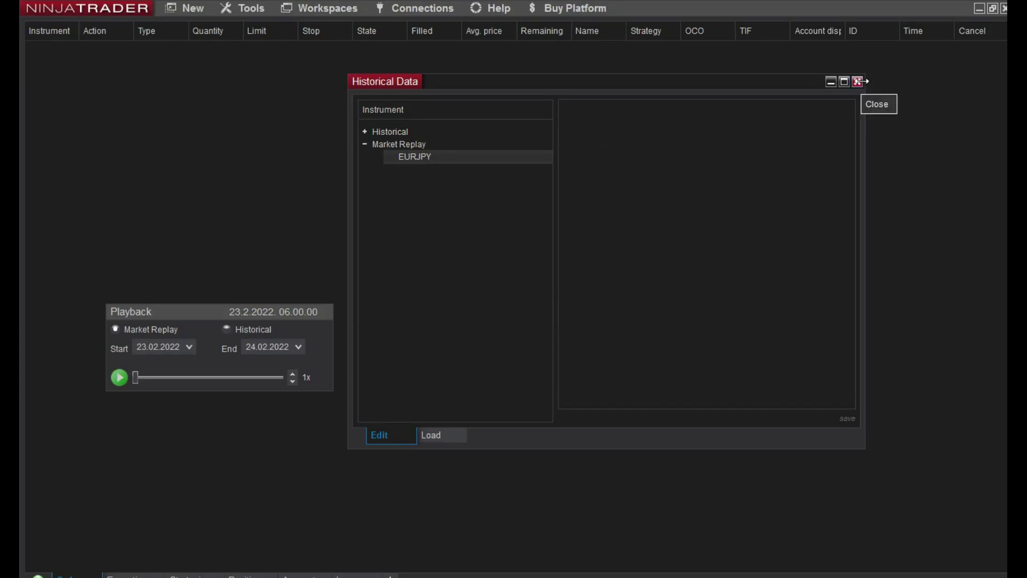
Close the Historical Data window and create a new chart.
left_click(858, 82)
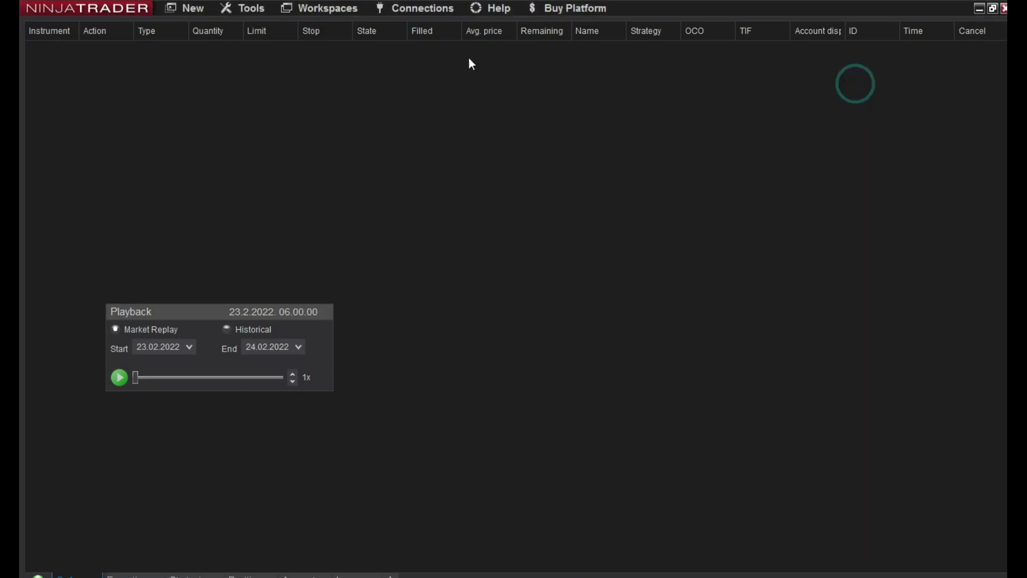
left_click(245, 9)
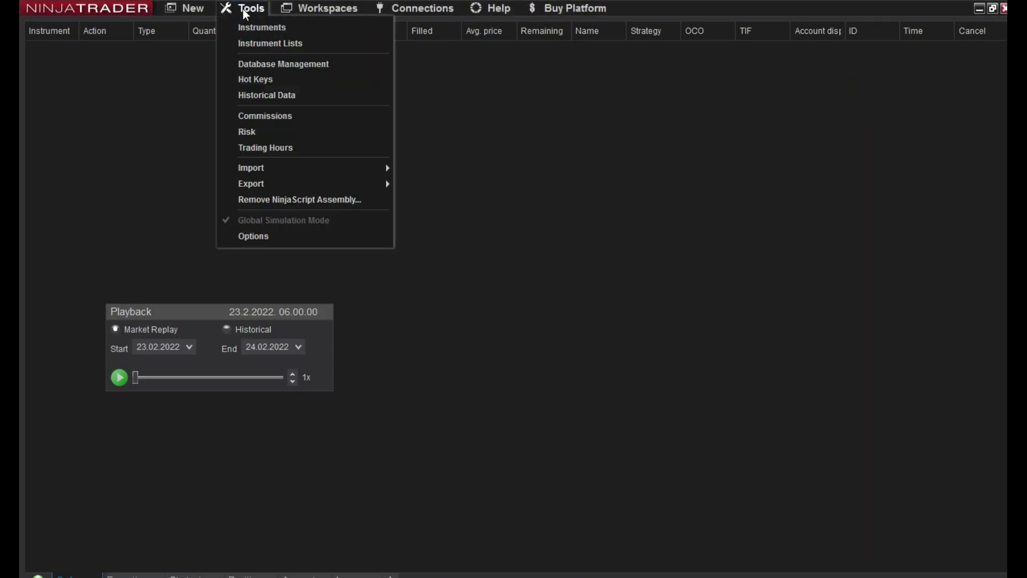
mouse_move(198, 12)
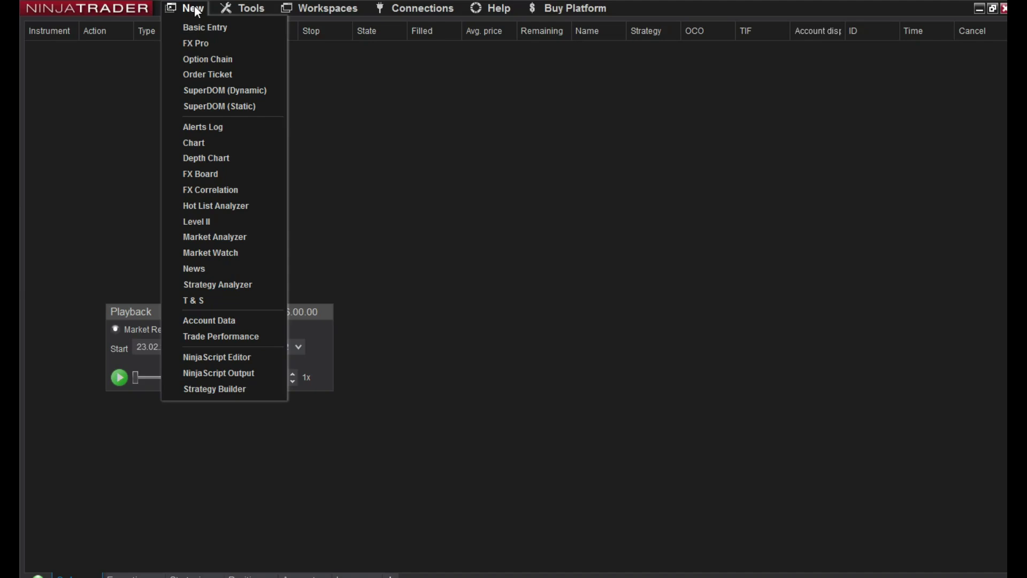
left_click(201, 141)
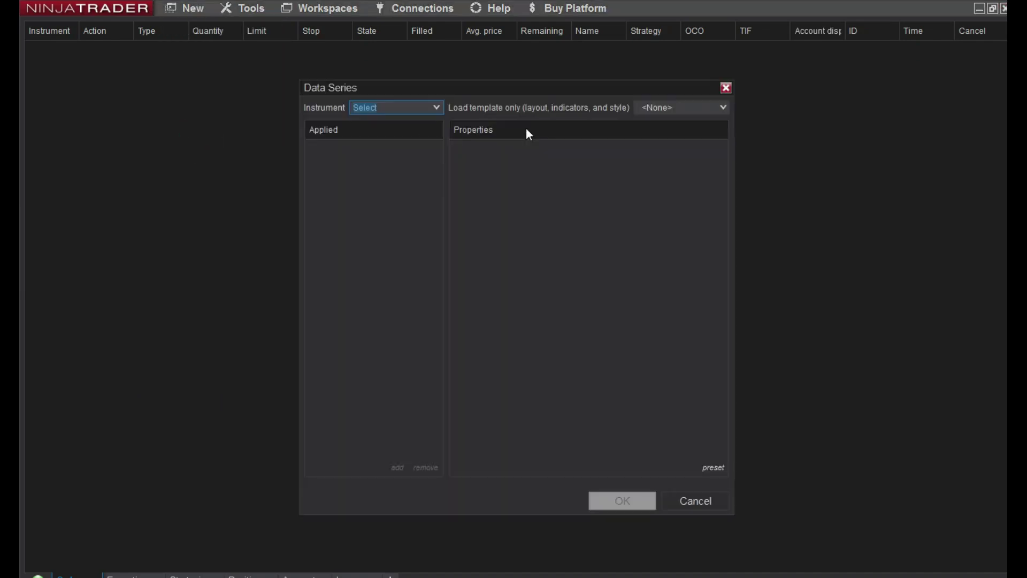
Set the chart's instrument to EURJPY with a 5-minute bar interval and open it.
left_click(436, 106)
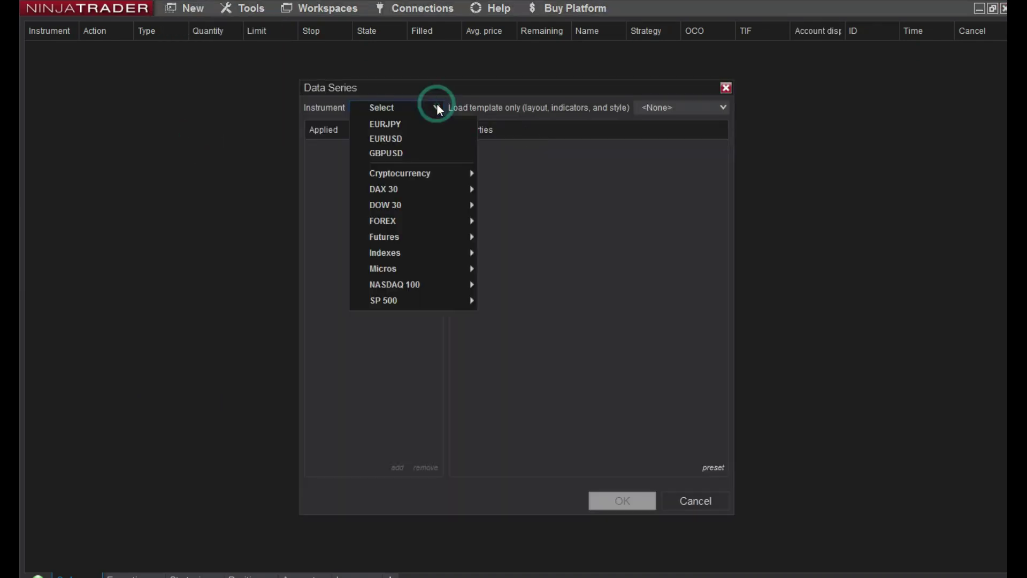
left_click(407, 126)
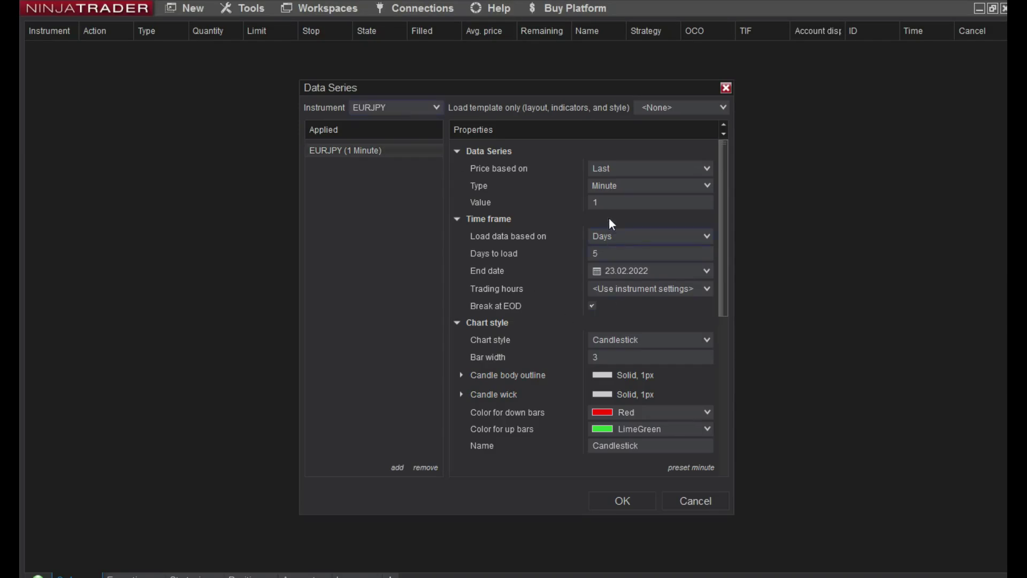
left_click(602, 204)
type("5")
left_click(622, 501)
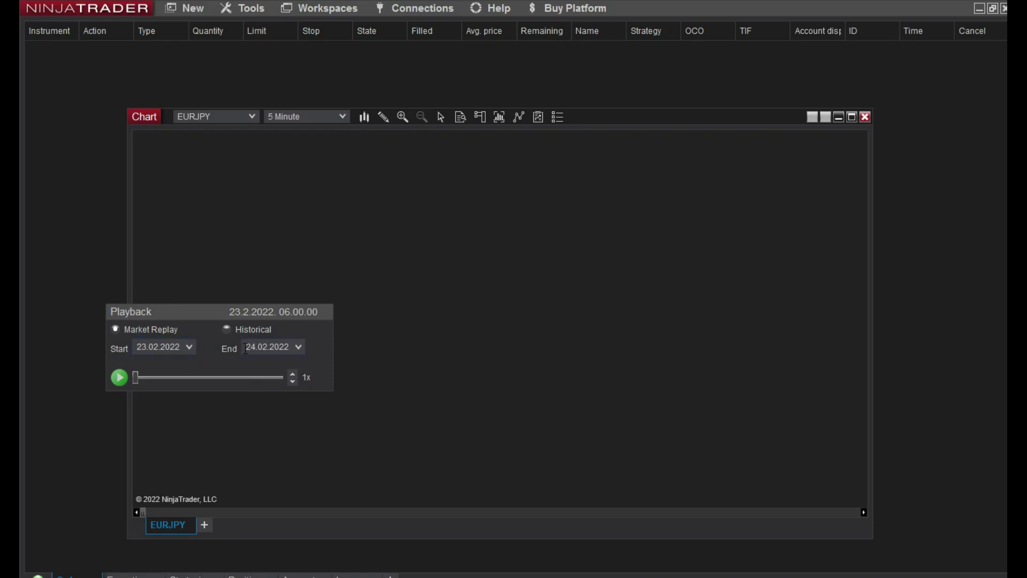
Start the market replay and raise the playback speed step by step to 100x.
left_click(120, 379)
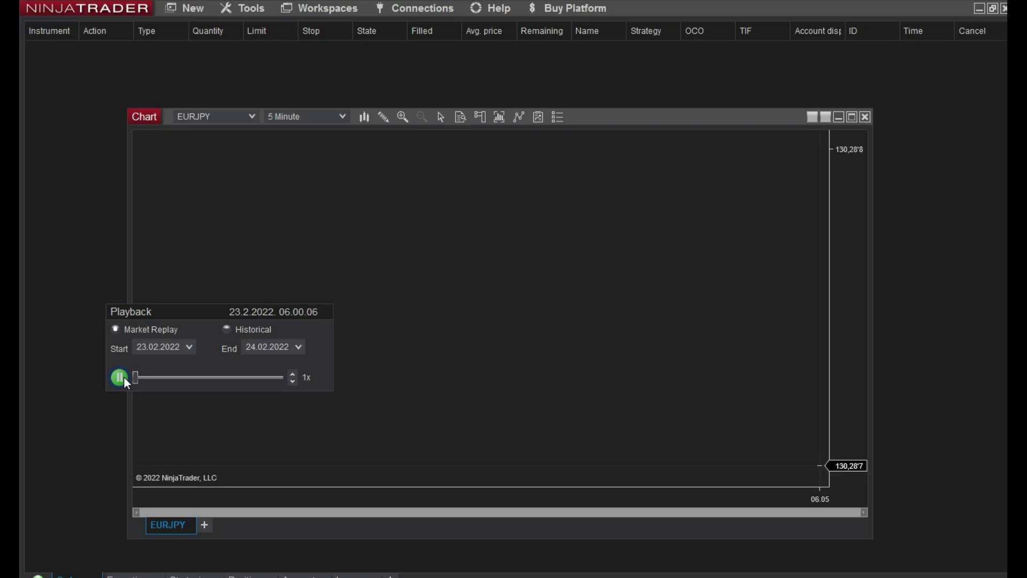
left_click(292, 374)
left_click(292, 374)
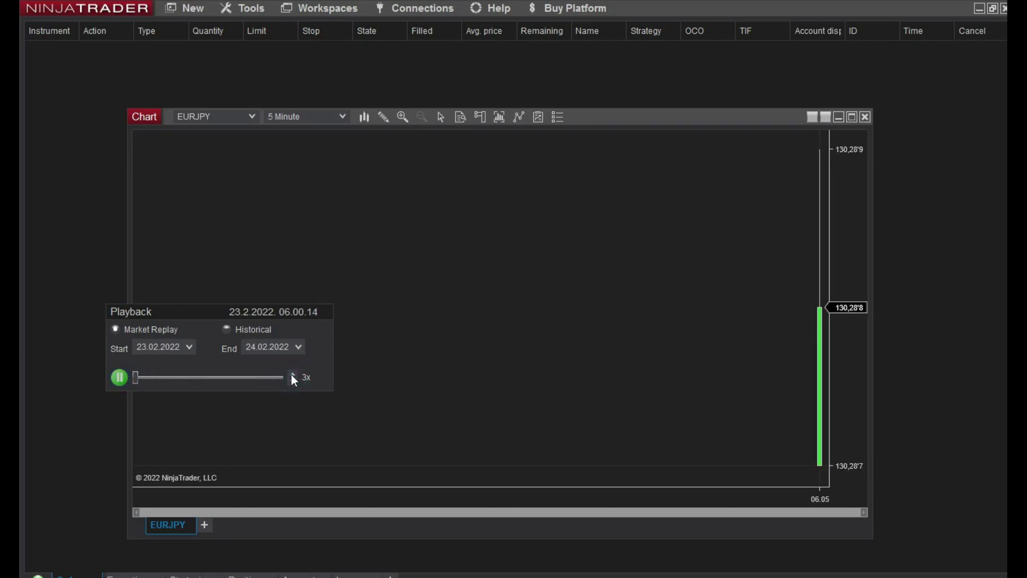
left_click(292, 375)
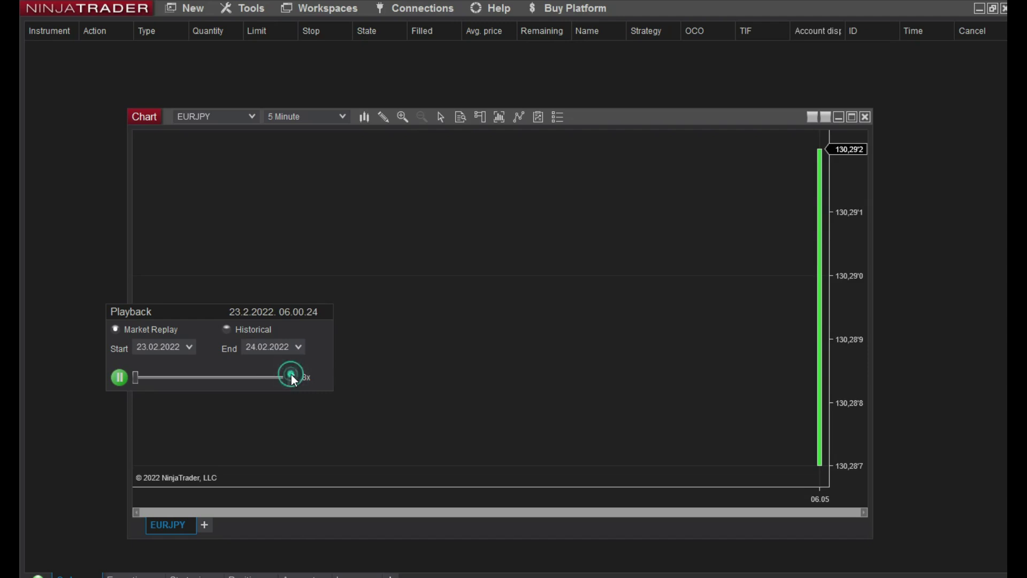
left_click(292, 374)
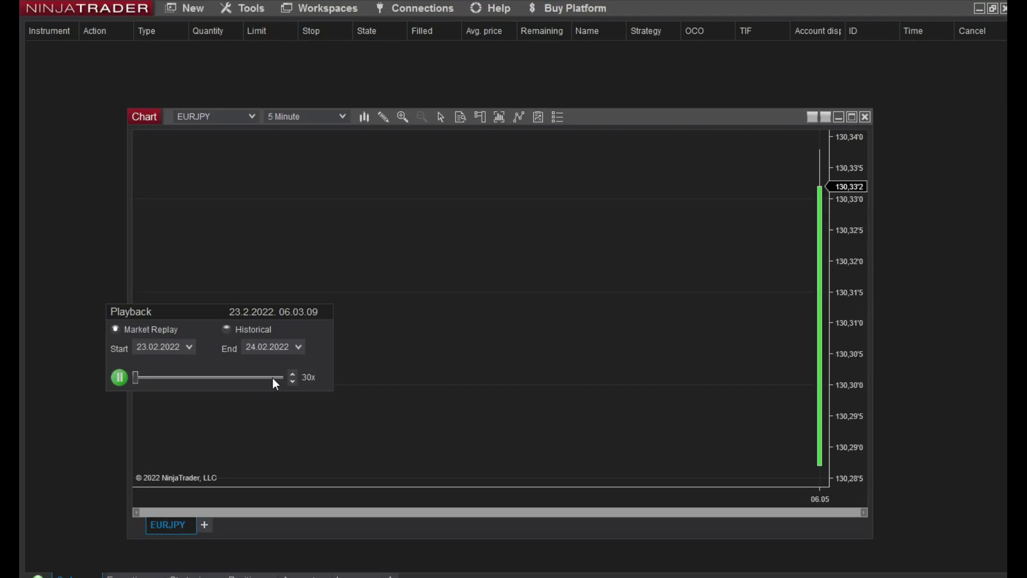
left_click(292, 373)
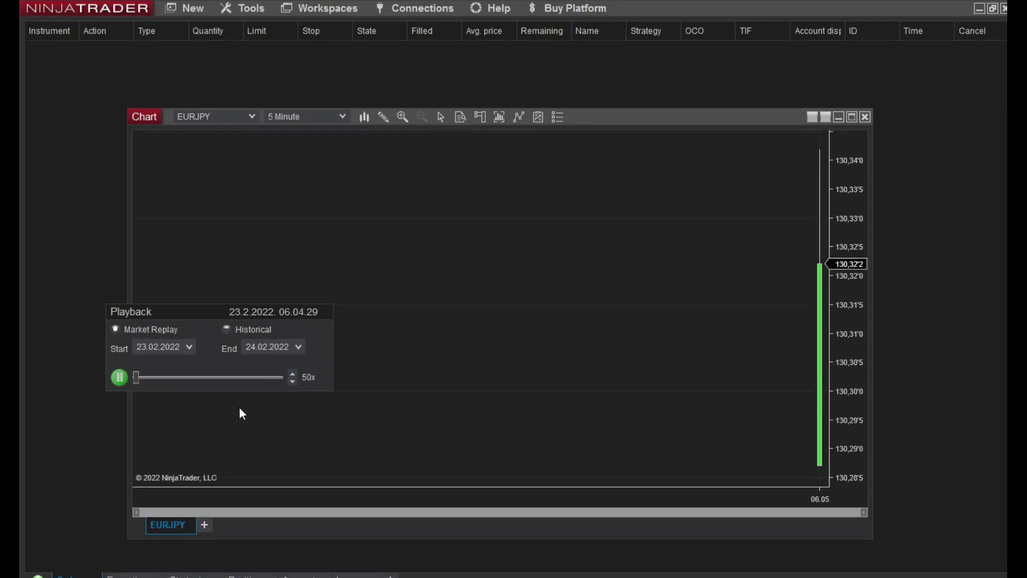
left_click(292, 374)
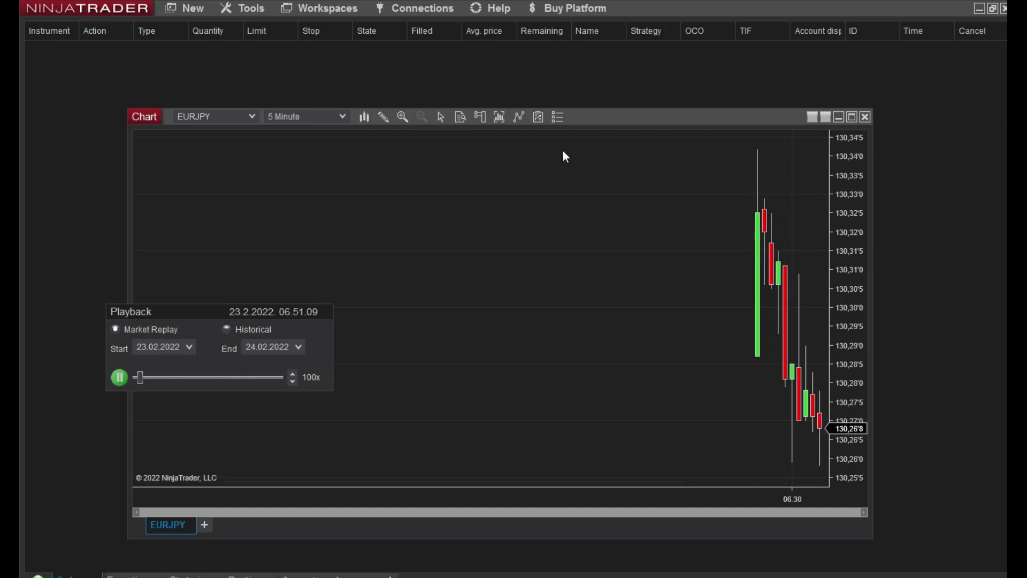
left_click(519, 117)
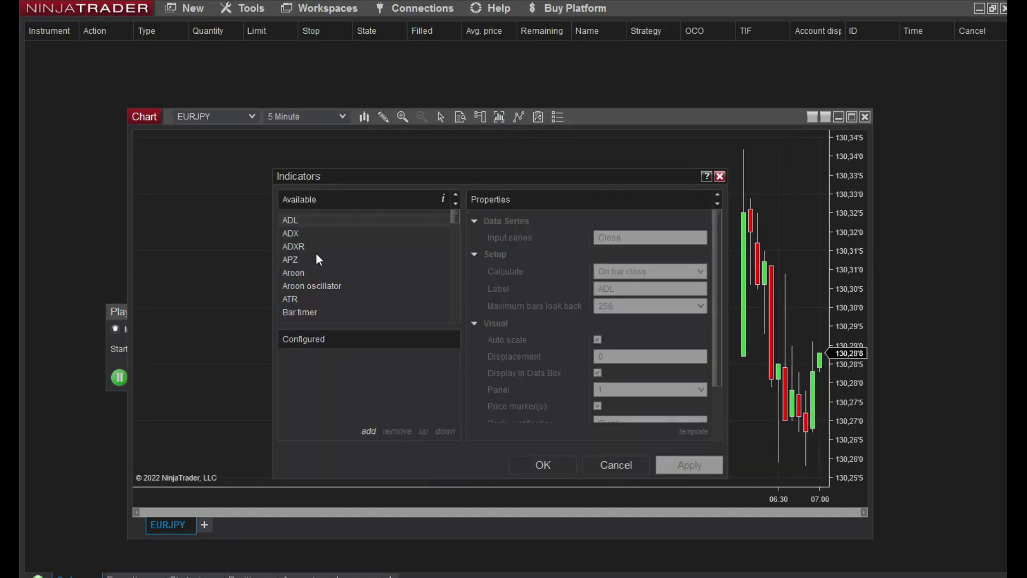
left_click(295, 234)
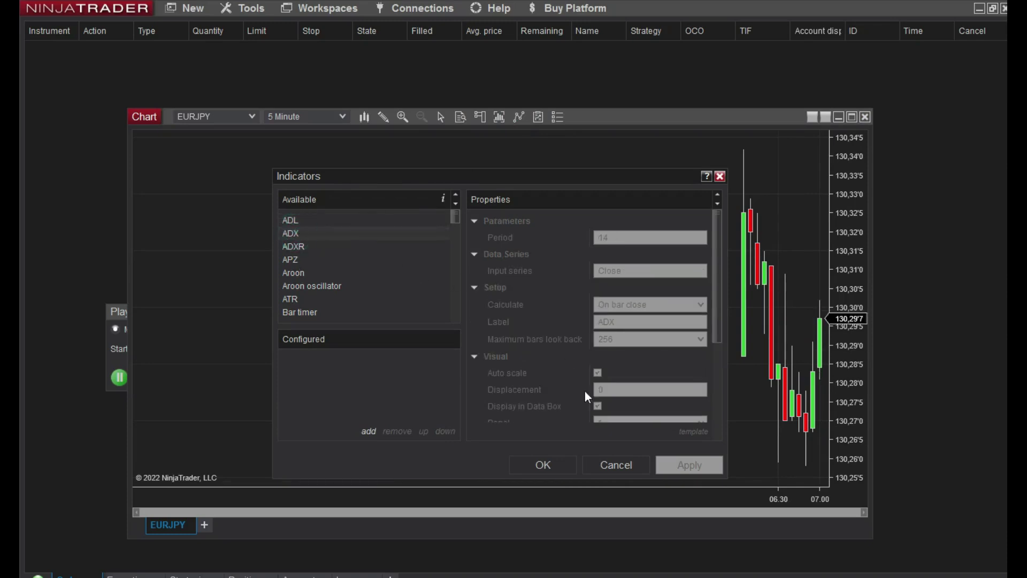
left_click(605, 239)
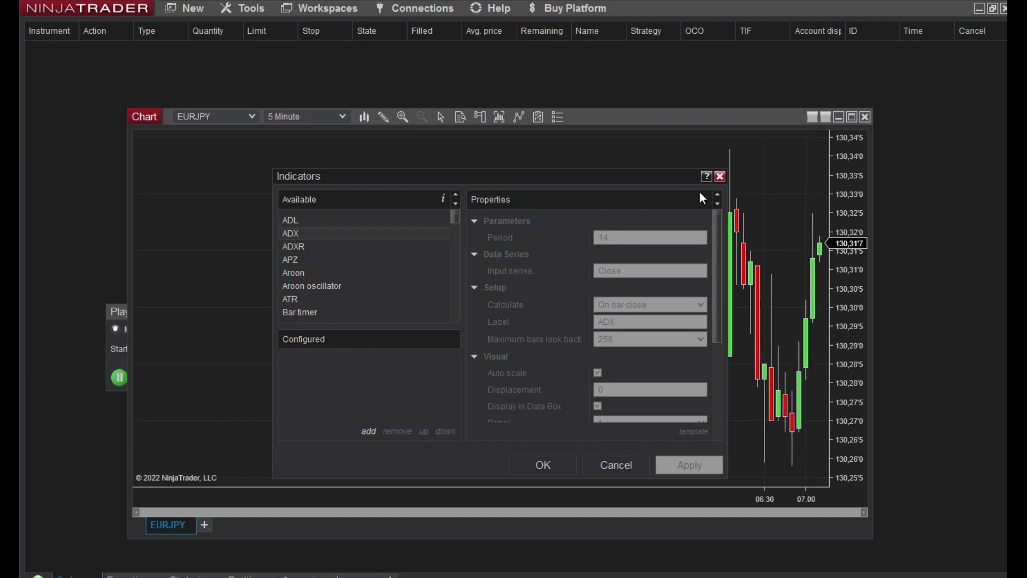
left_click(720, 177)
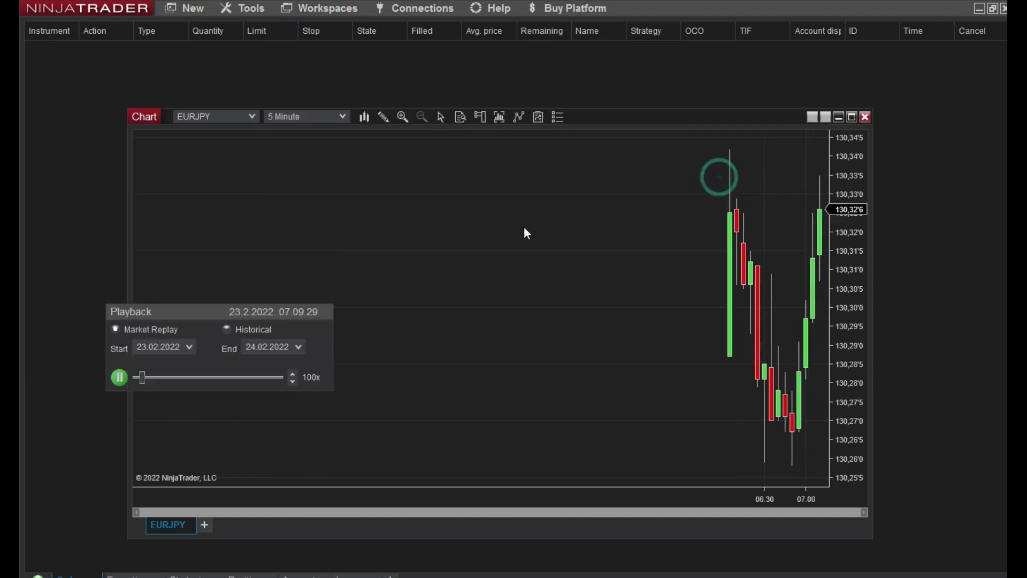